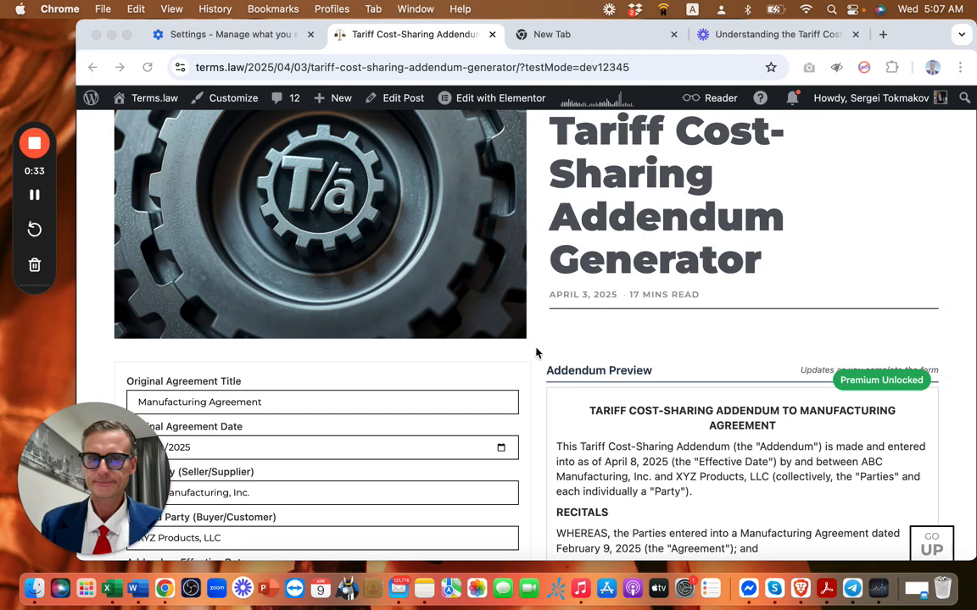
Step: Change the original agreement title to "Supply Agreement" and check the title in the addendum preview
{"action": "scroll", "coordinate": [537, 350], "scroll_direction": "down", "scroll_amount": 2}
{"action": "scroll", "coordinate": [535, 351], "scroll_direction": "down", "scroll_amount": 3}
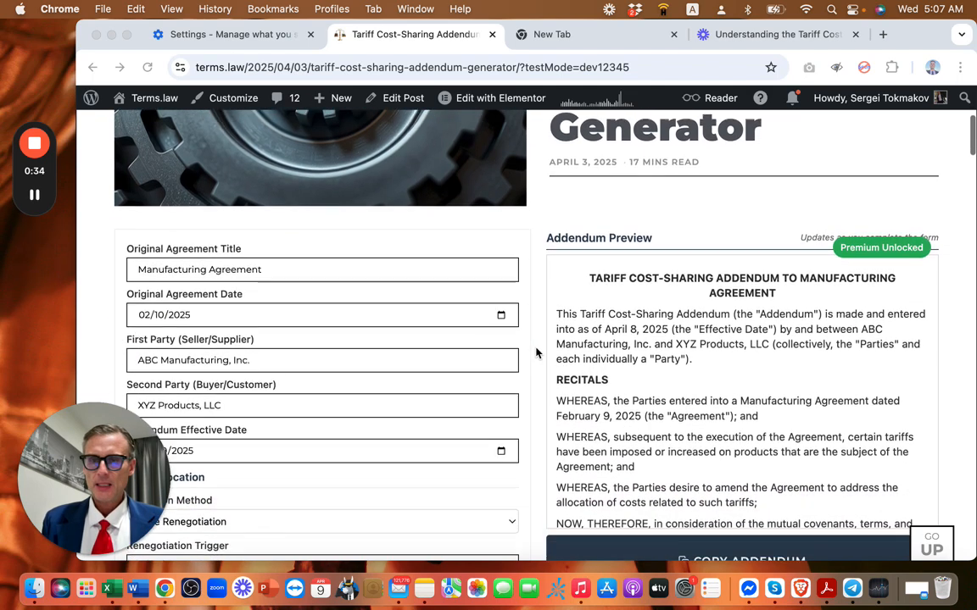
{"action": "double_click", "coordinate": [162, 225]}
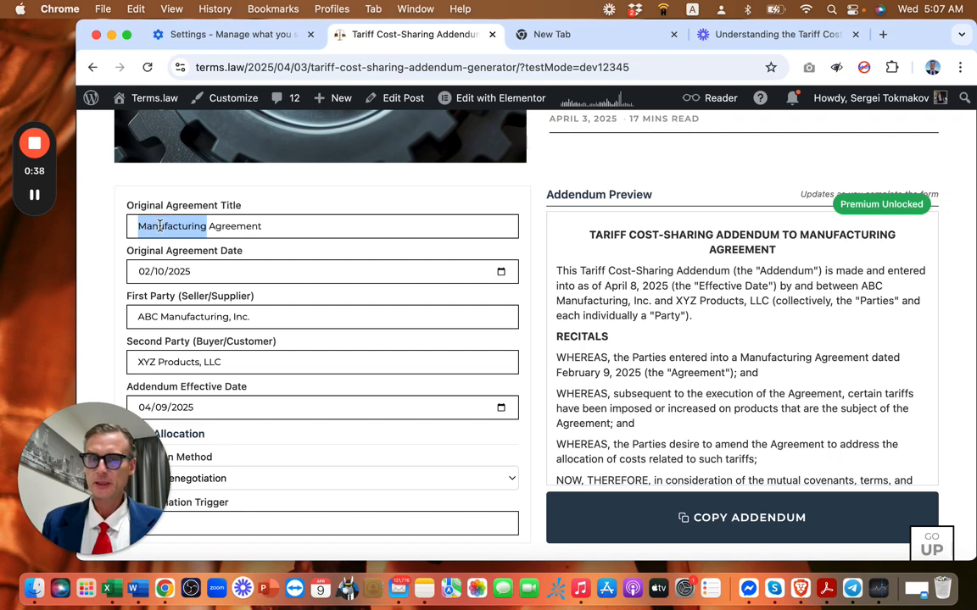
{"action": "type", "text": "Su"}
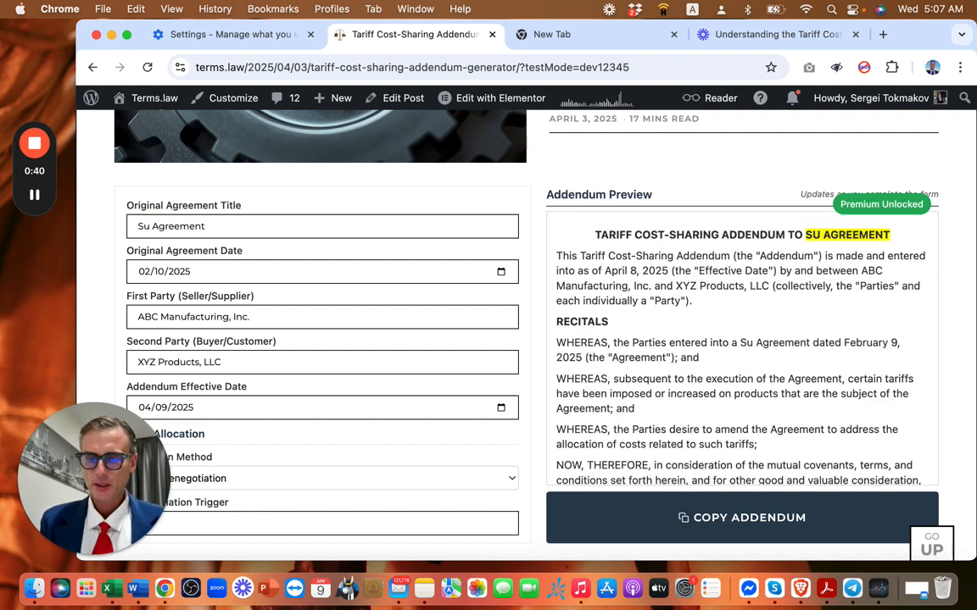
{"action": "type", "text": "pply"}
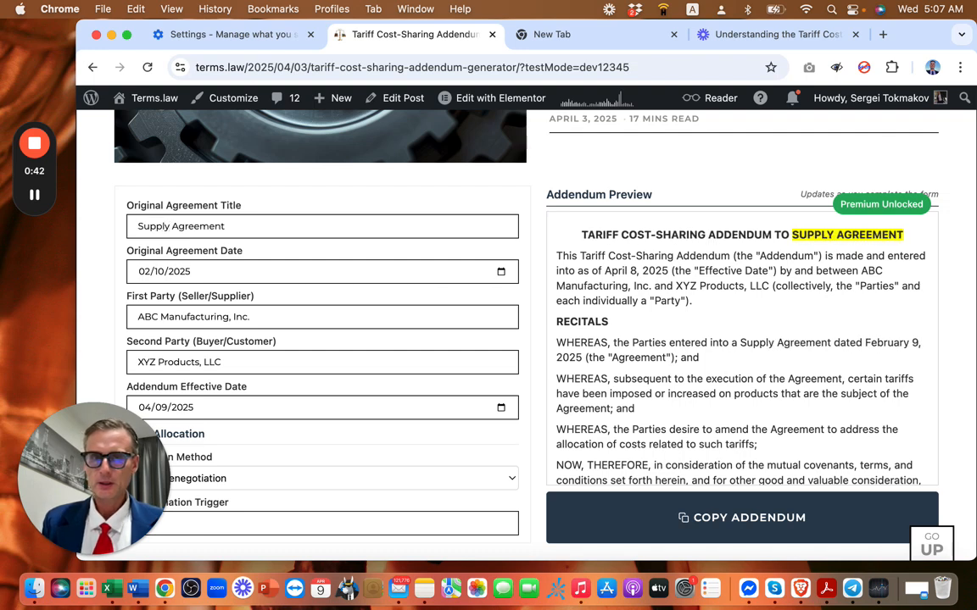
{"action": "triple_click", "coordinate": [810, 234]}
{"action": "left_click", "coordinate": [825, 235]}
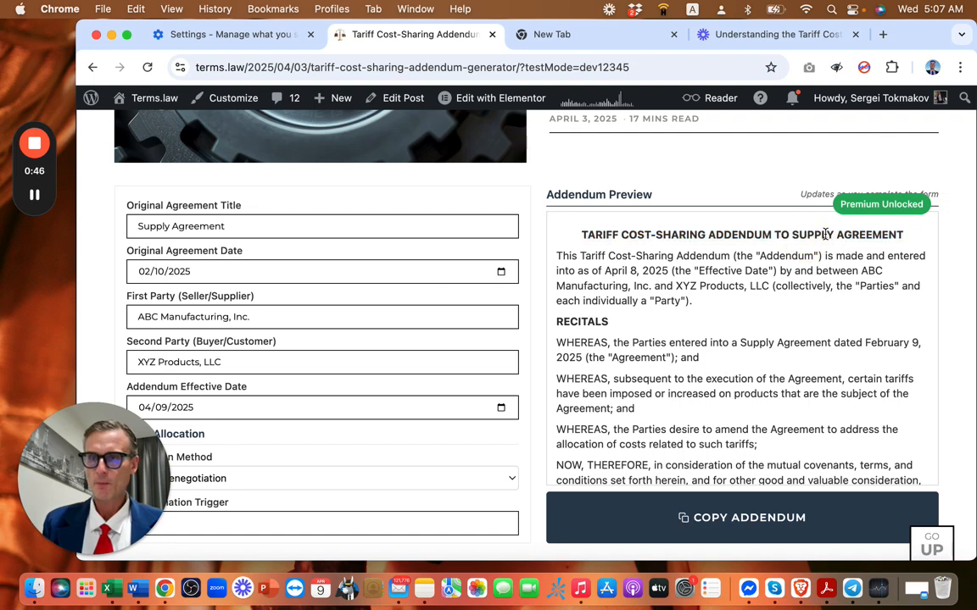
Step: Set the original agreement date to 01/07/2025 and the addendum effective date to today, 04/09/2025
{"action": "left_click", "coordinate": [501, 272]}
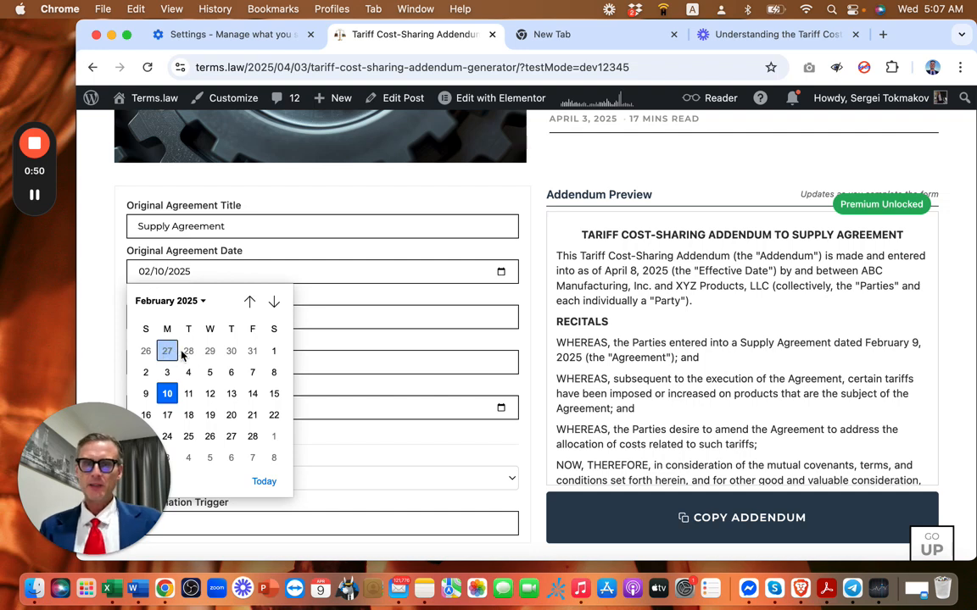
{"action": "left_click", "coordinate": [249, 302]}
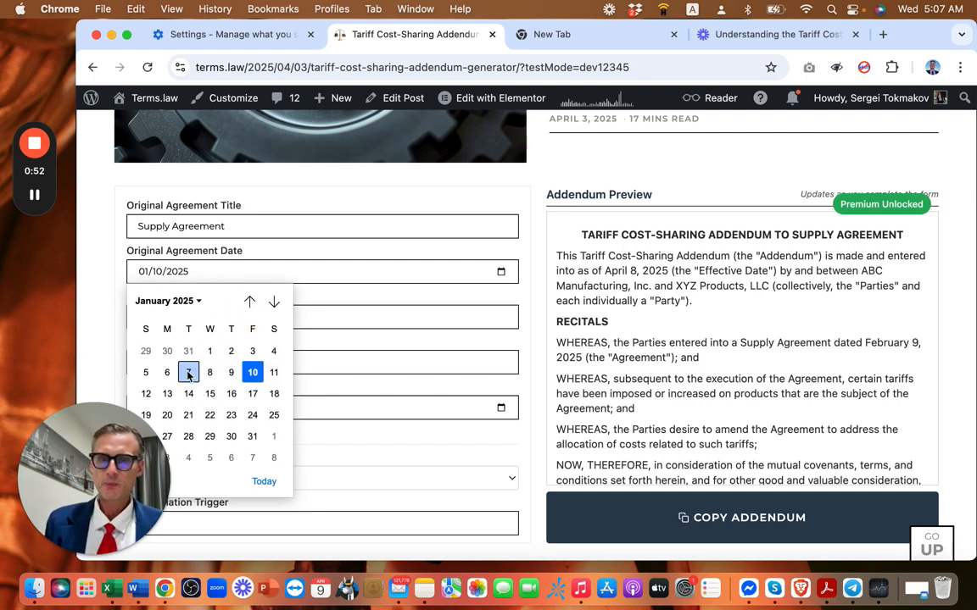
{"action": "key", "text": "Escape"}
{"action": "left_click", "coordinate": [186, 367]}
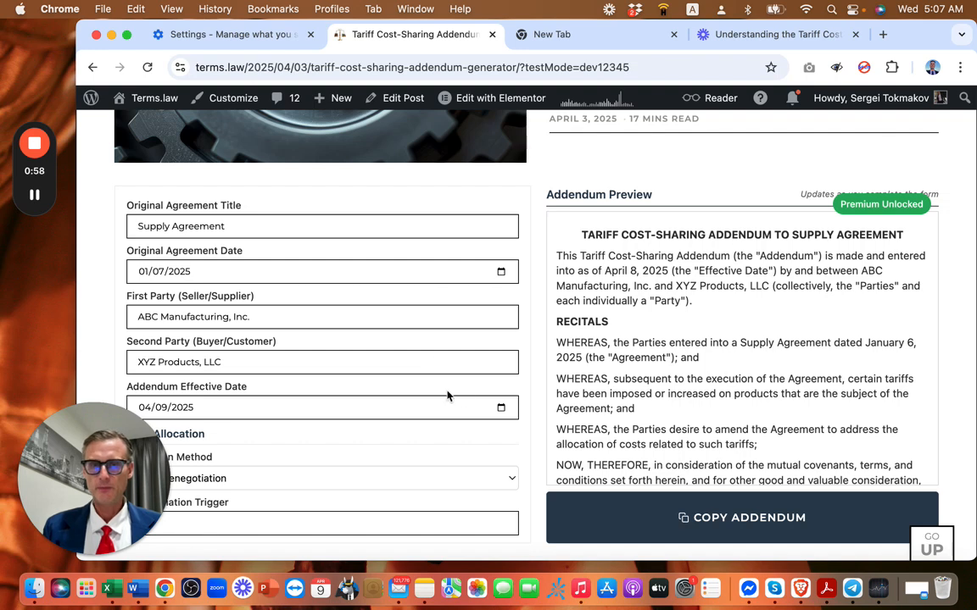
{"action": "left_click", "coordinate": [500, 410]}
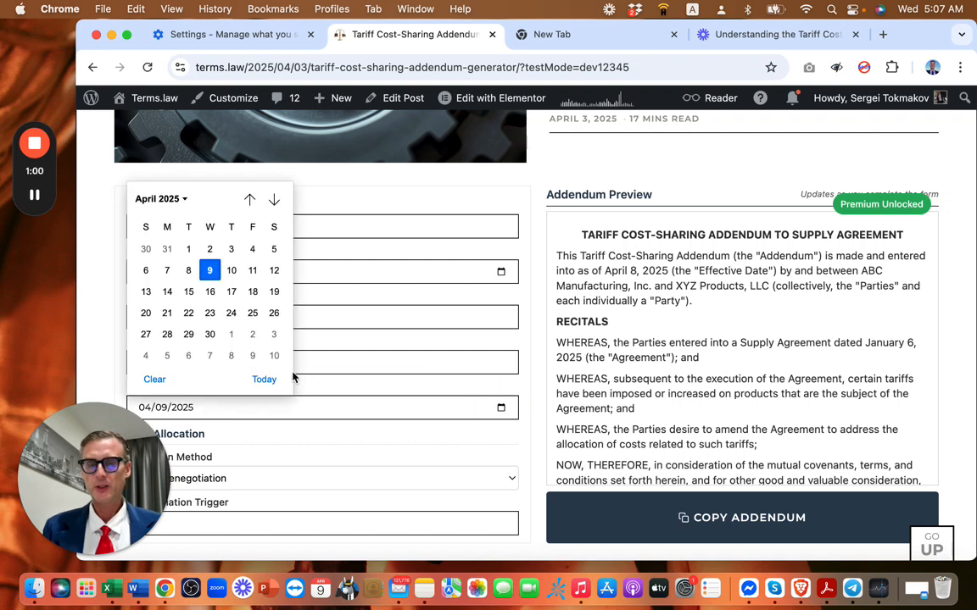
{"action": "left_click", "coordinate": [264, 378]}
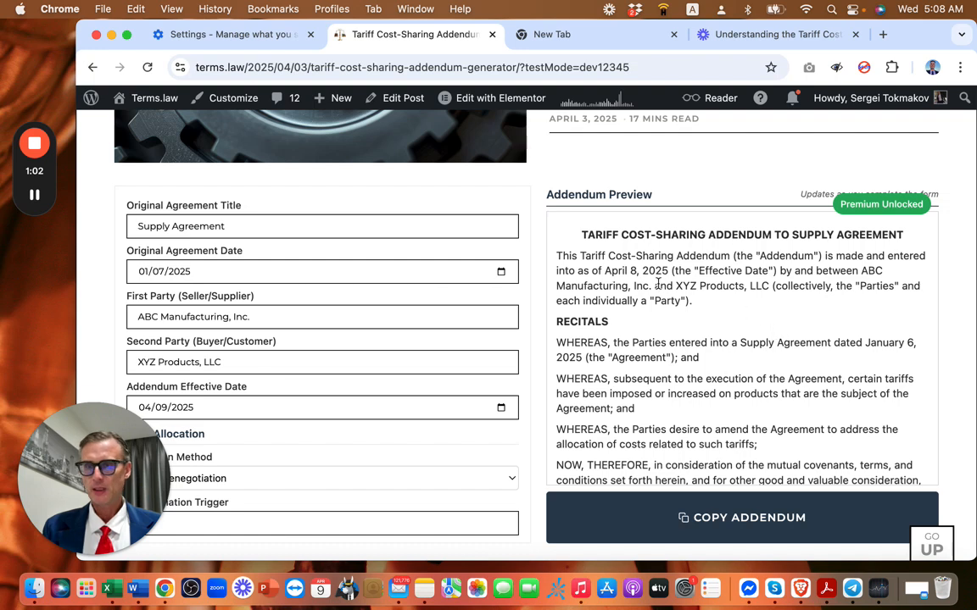
Step: Switch the cost allocation method to Percentage Split
{"action": "scroll", "coordinate": [442, 382], "scroll_direction": "down", "scroll_amount": 5}
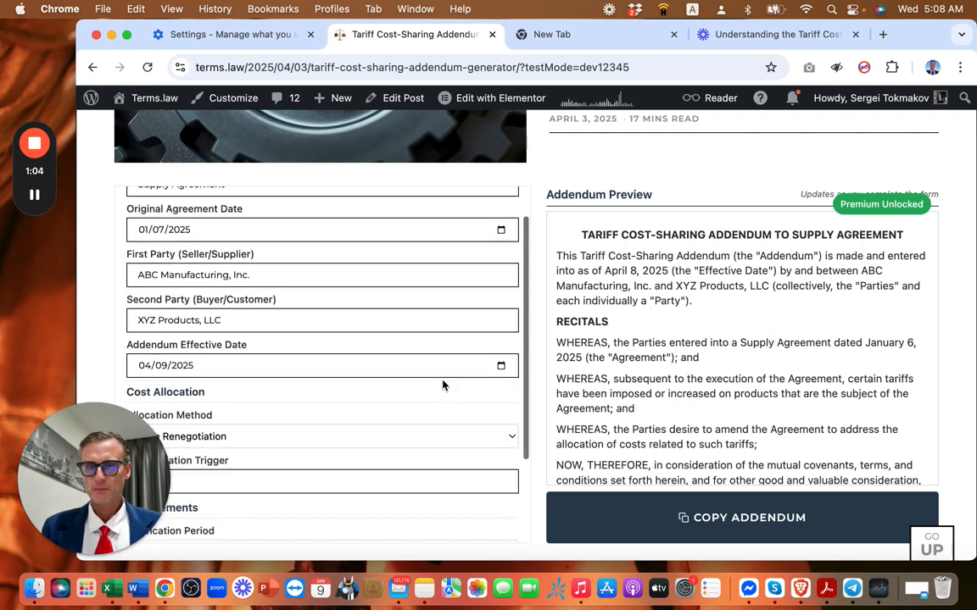
{"action": "scroll", "coordinate": [442, 381], "scroll_direction": "down", "scroll_amount": 1}
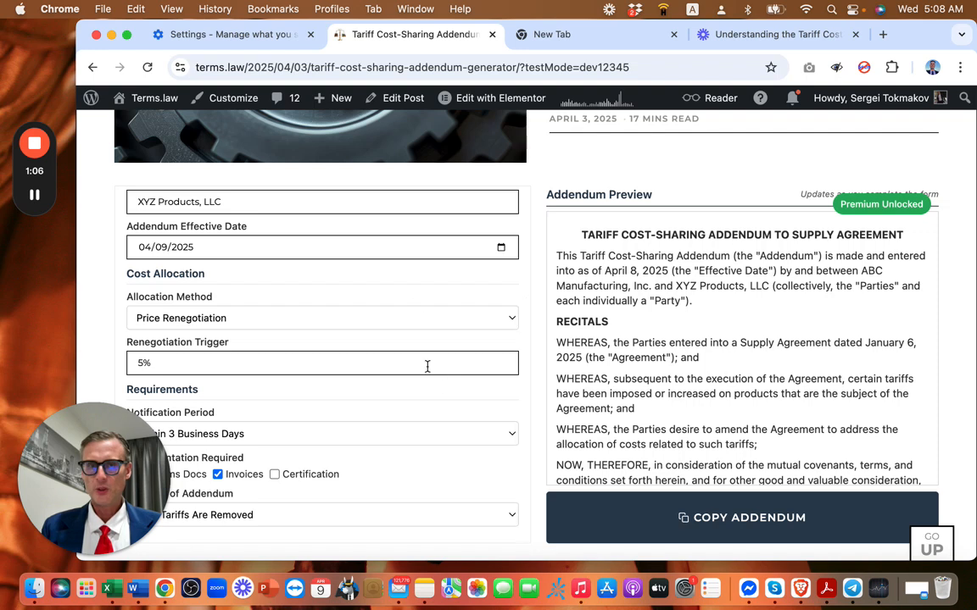
{"action": "left_click", "coordinate": [360, 318]}
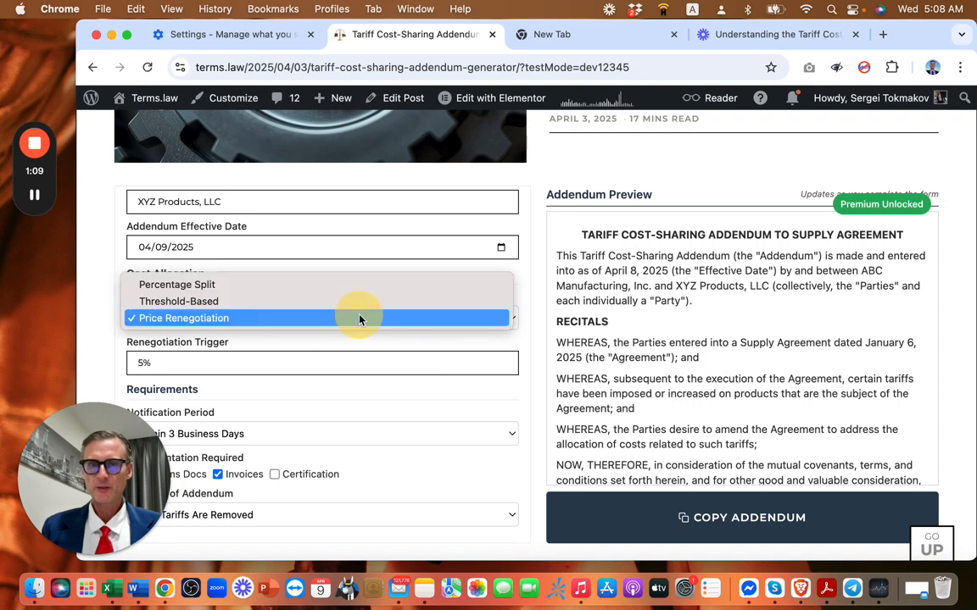
{"action": "left_click", "coordinate": [305, 288]}
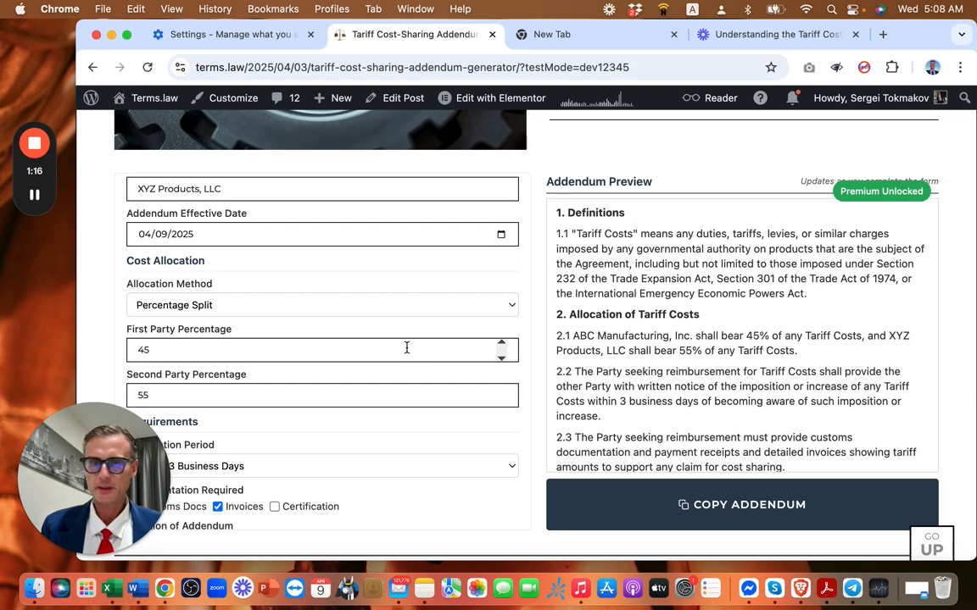
Step: Raise the first party's share of the tariff costs to 63 percent
{"action": "left_click", "coordinate": [501, 346]}
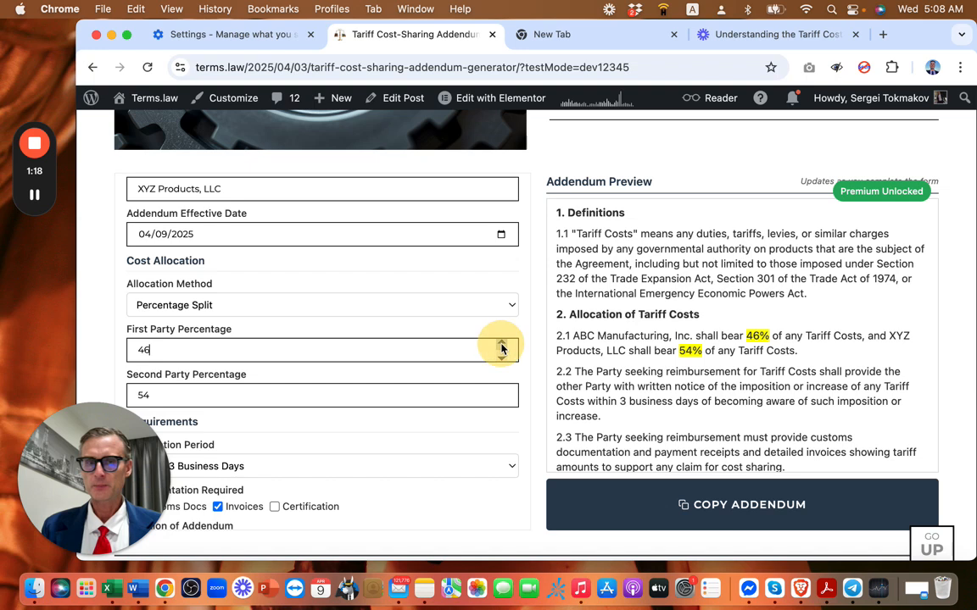
{"action": "left_click", "coordinate": [501, 346]}
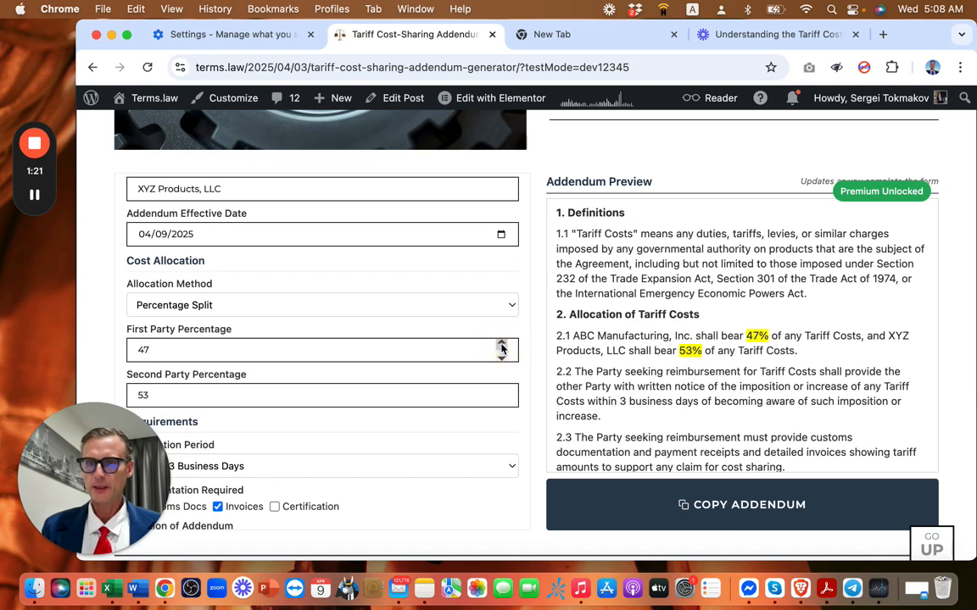
{"action": "left_click", "coordinate": [500, 345]}
{"action": "left_click", "coordinate": [501, 345]}
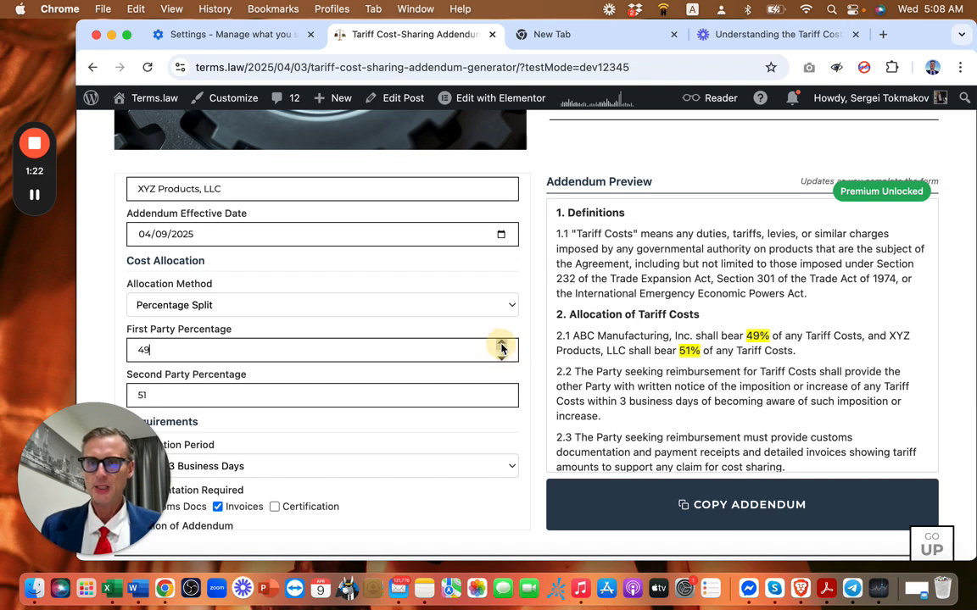
{"action": "left_click", "coordinate": [501, 345]}
{"action": "left_click", "coordinate": [501, 345]}
{"action": "left_click", "coordinate": [501, 345]}
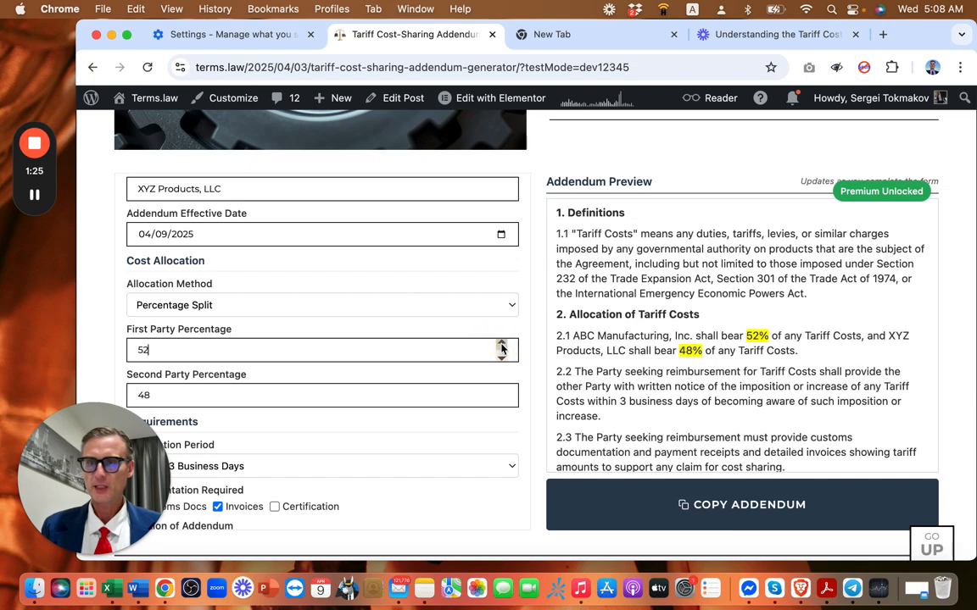
{"action": "left_click", "coordinate": [501, 345]}
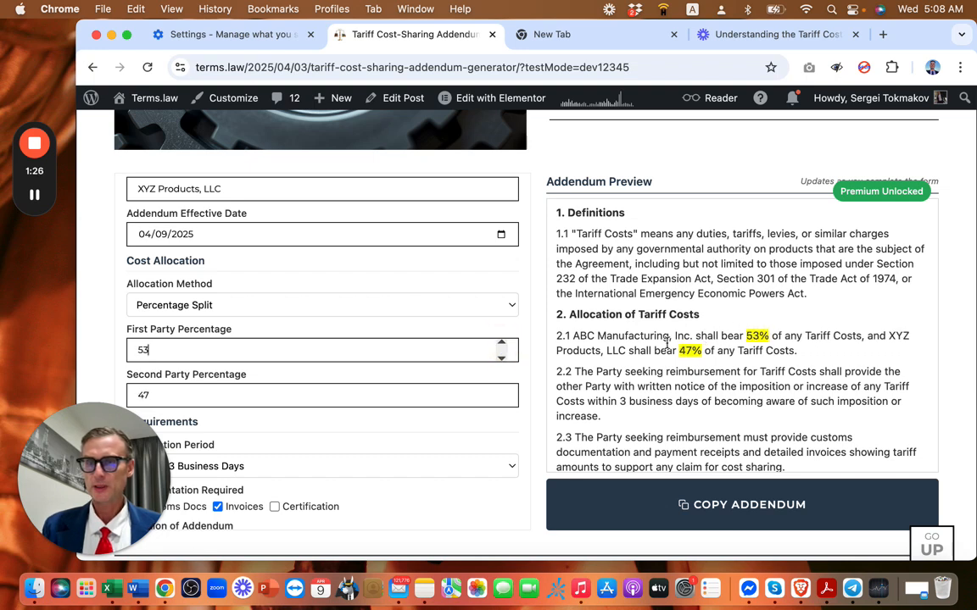
{"action": "left_click", "coordinate": [502, 345]}
{"action": "left_click", "coordinate": [502, 345]}
{"action": "left_click", "coordinate": [502, 345]}
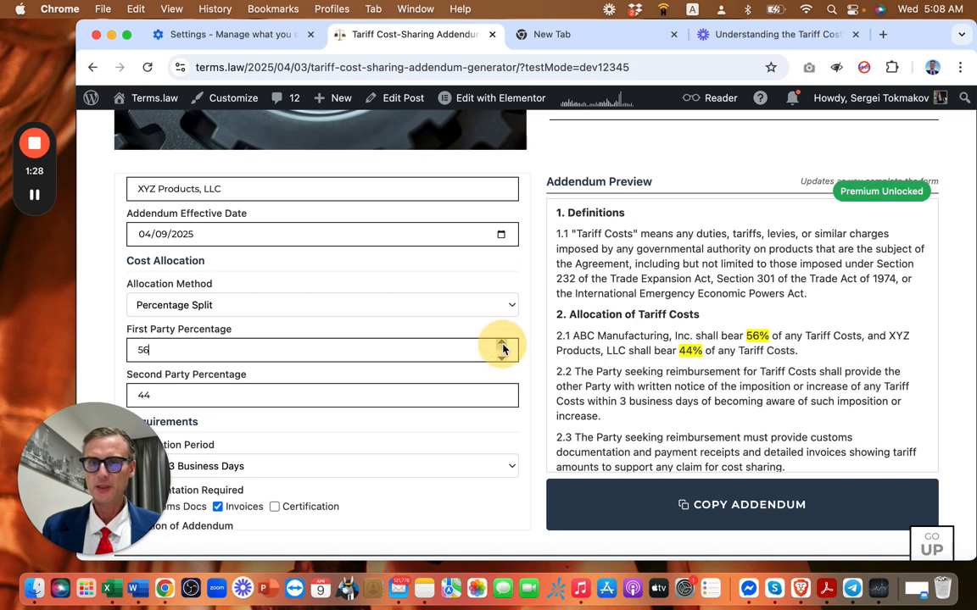
{"action": "left_click", "coordinate": [502, 345]}
{"action": "left_click", "coordinate": [502, 345]}
{"action": "left_click", "coordinate": [502, 345]}
{"action": "left_click", "coordinate": [501, 345]}
{"action": "left_click", "coordinate": [502, 345]}
{"action": "left_click", "coordinate": [502, 345]}
{"action": "left_click", "coordinate": [502, 345]}
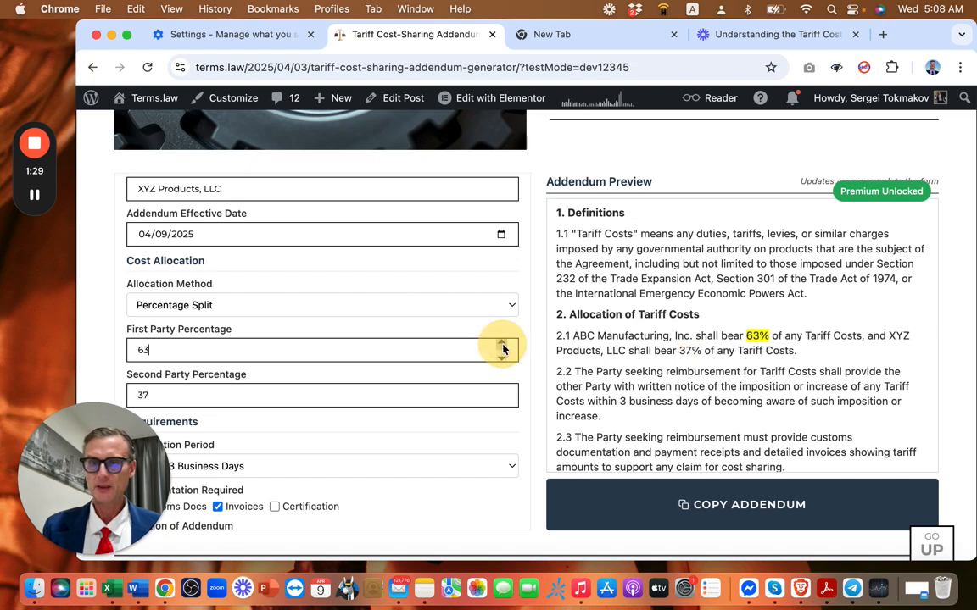
Step: Change the allocation method to Threshold-Based and highlight clause 2.1 in the addendum preview
{"action": "left_click", "coordinate": [422, 312]}
{"action": "left_click", "coordinate": [415, 326]}
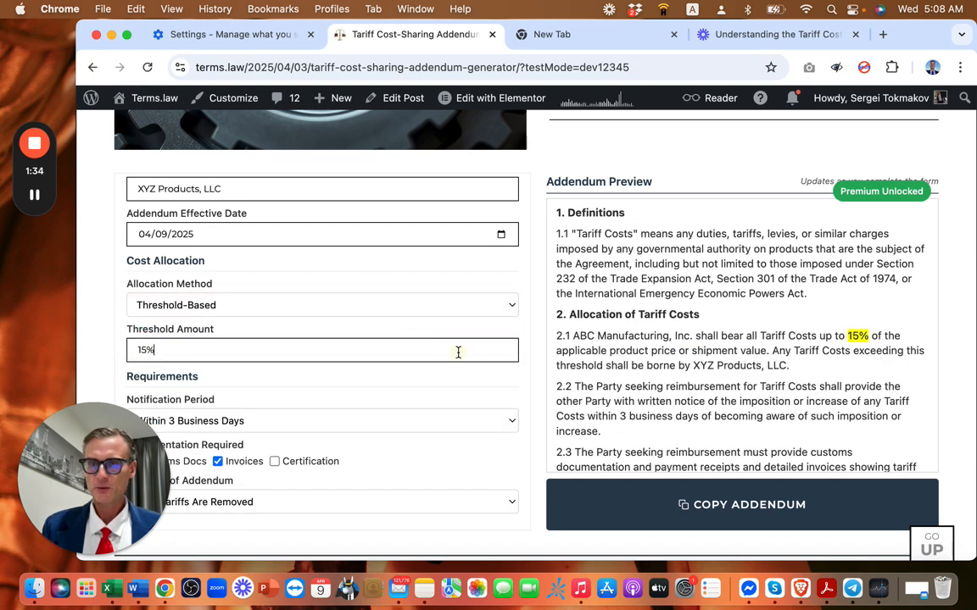
{"action": "double_click", "coordinate": [628, 337]}
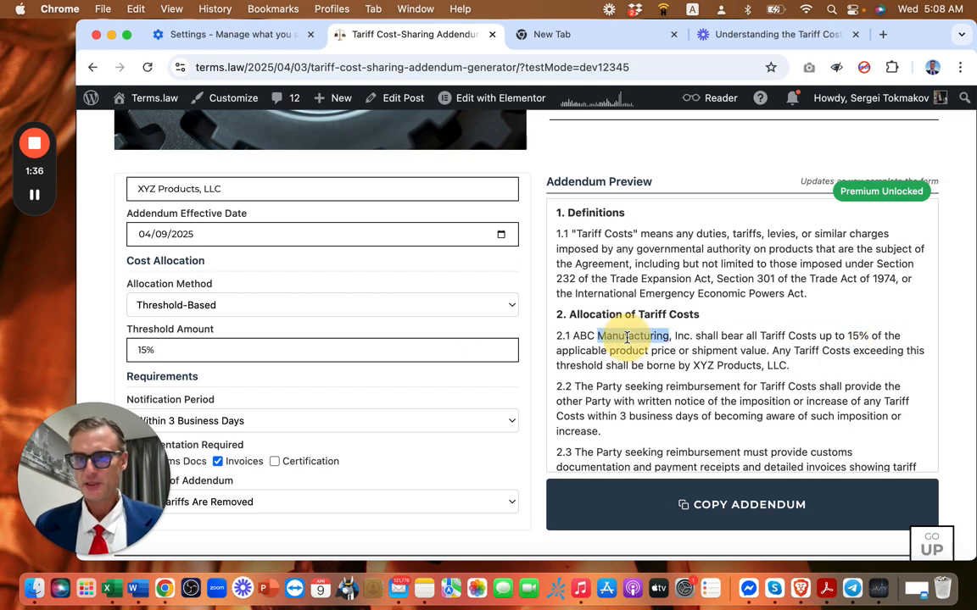
{"action": "triple_click", "coordinate": [627, 337]}
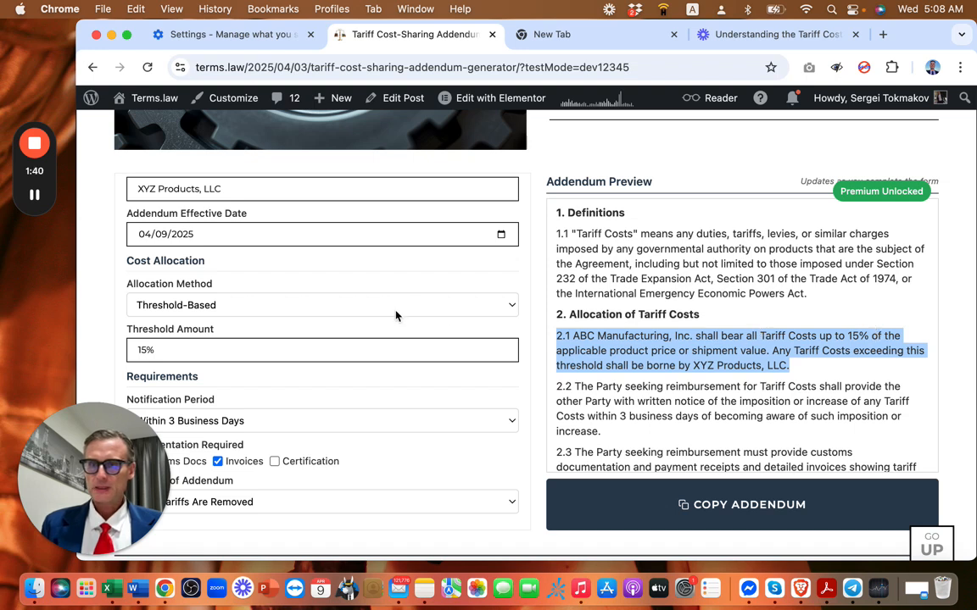
Step: Set the threshold amount to 25% and highlight the sentence about costs exceeding the threshold in clause 2.1
{"action": "left_click", "coordinate": [330, 350]}
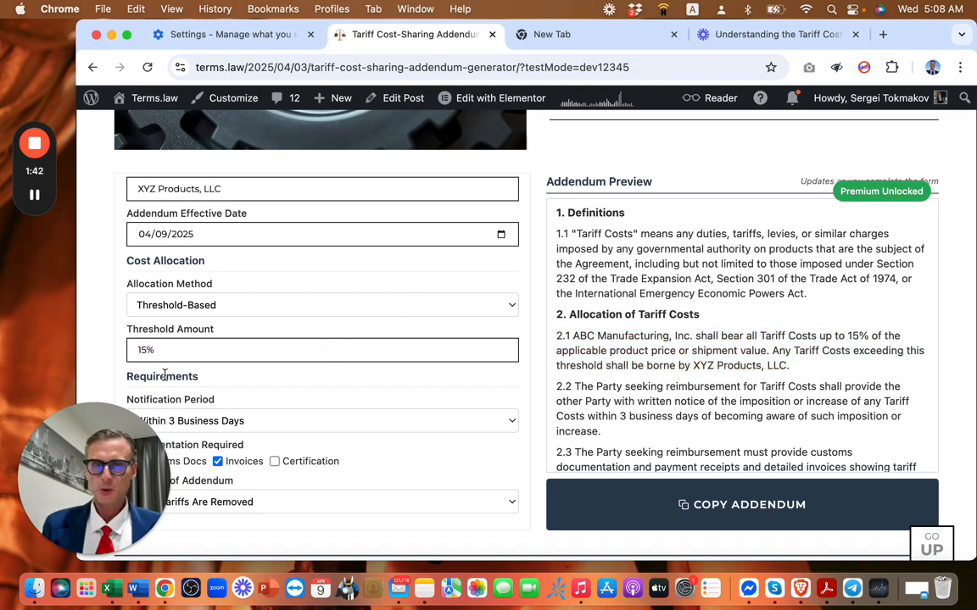
{"action": "left_click", "coordinate": [140, 350]}
{"action": "key", "text": "BackSpace"}
{"action": "type", "text": "2"}
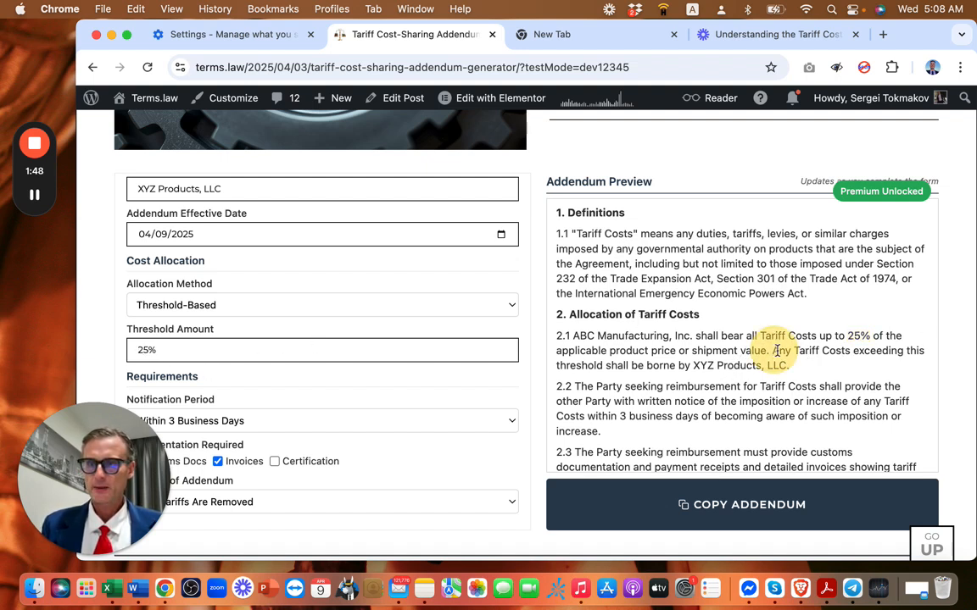
{"action": "left_click_drag", "start_coordinate": [771, 350], "coordinate": [790, 365]}
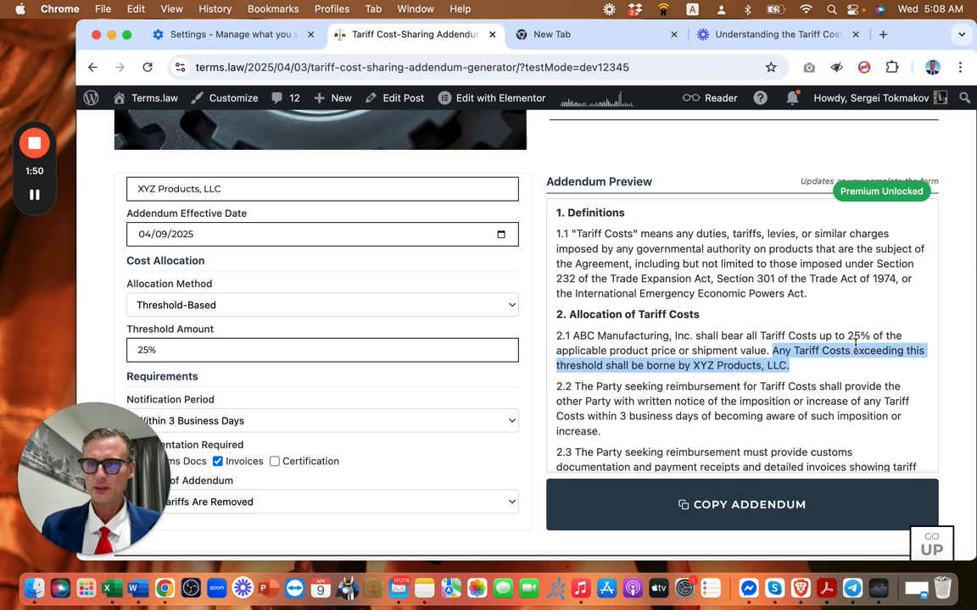
Step: Change the allocation method to Price Renegotiation and set the renegotiation trigger to 15%
{"action": "left_click", "coordinate": [348, 305]}
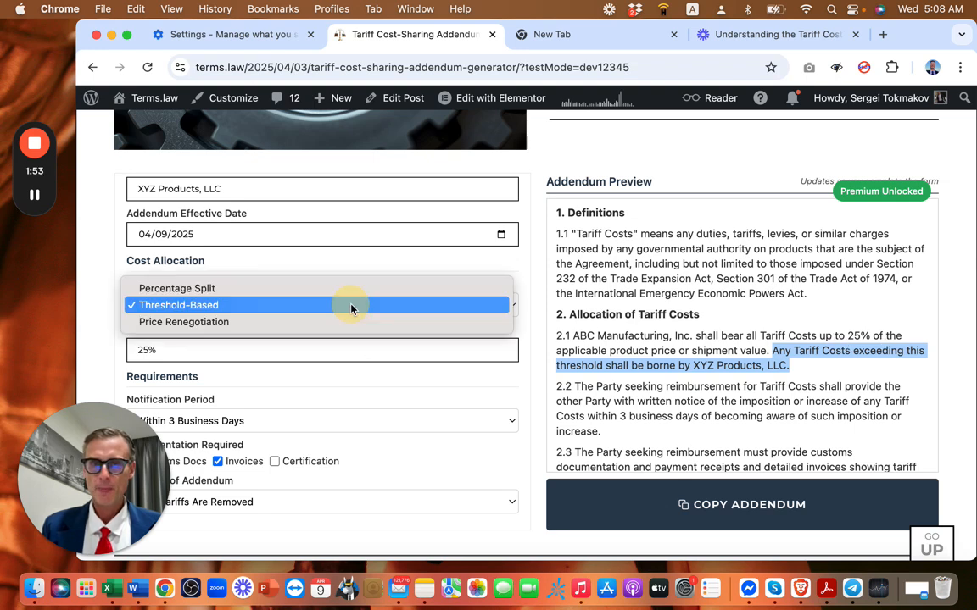
{"action": "left_click", "coordinate": [339, 322]}
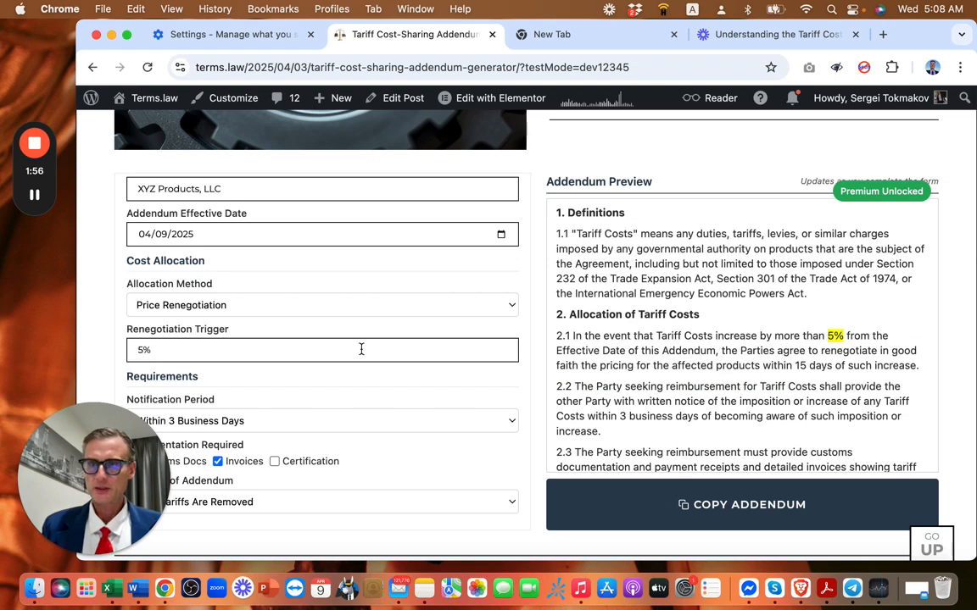
{"action": "left_click", "coordinate": [145, 350]}
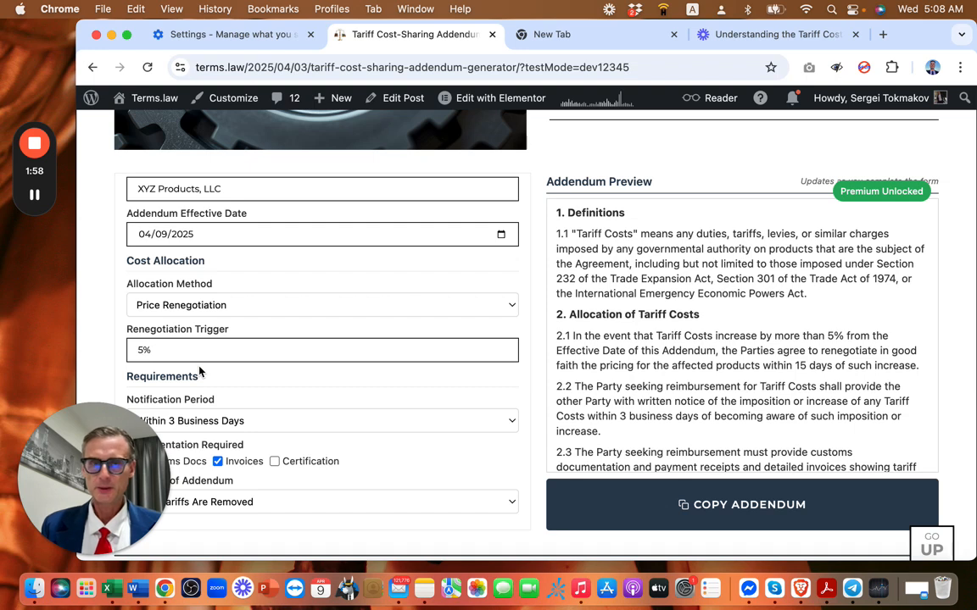
{"action": "left_click", "coordinate": [139, 351]}
{"action": "type", "text": "1"}
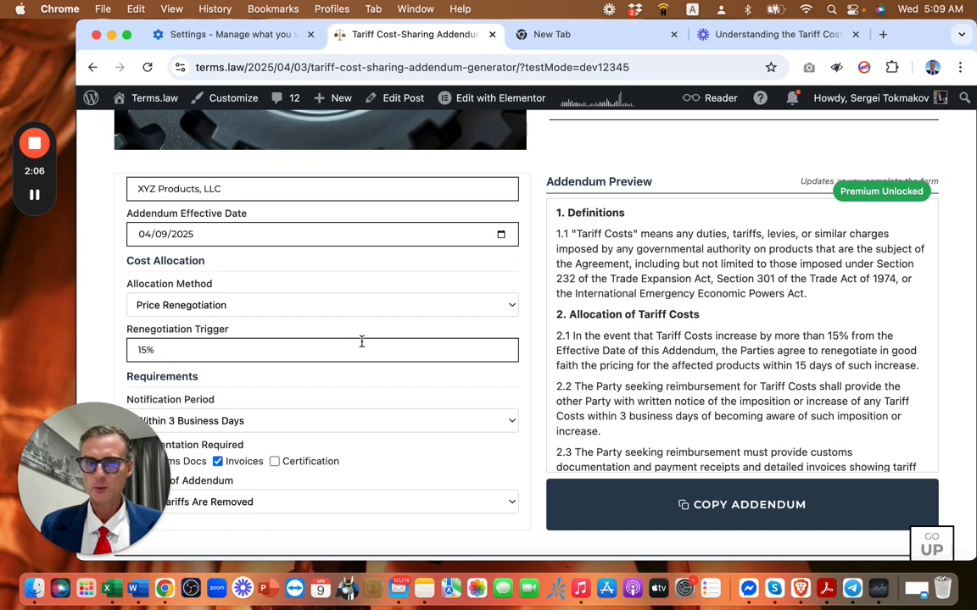
Step: Set the notification period to Within 5 Business Days and highlight clause 2.2 in the addendum preview
{"action": "scroll", "coordinate": [363, 331], "scroll_direction": "down", "scroll_amount": 2}
{"action": "scroll", "coordinate": [403, 374], "scroll_direction": "down", "scroll_amount": 1}
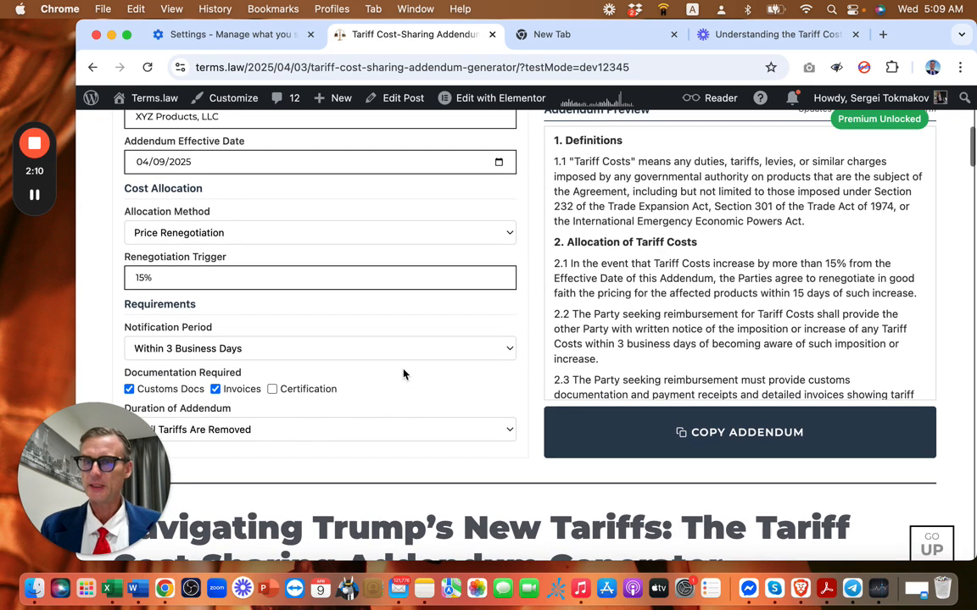
{"action": "left_click", "coordinate": [362, 346]}
{"action": "left_click", "coordinate": [353, 364]}
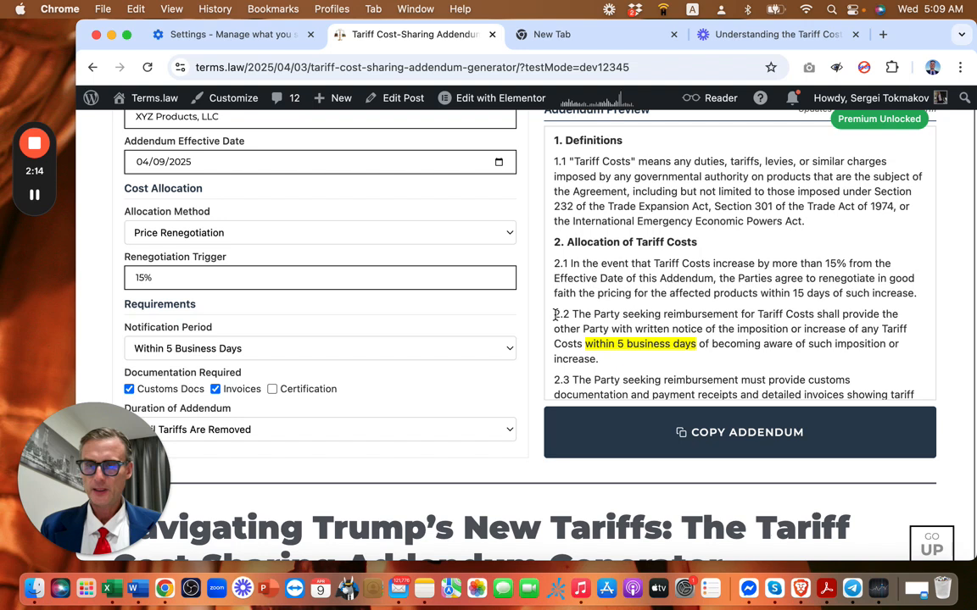
{"action": "left_click_drag", "start_coordinate": [554, 314], "coordinate": [679, 355]}
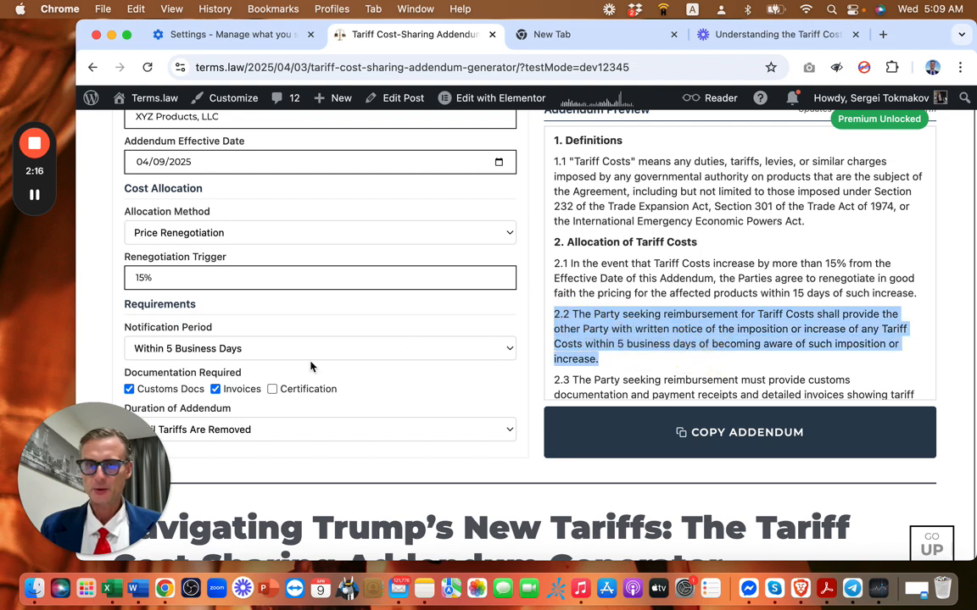
Step: Turn the Customs Docs and Invoices requirements off and back on, and highlight the payment receipts and detailed invoices wording in clause 2.3
{"action": "left_click", "coordinate": [130, 390]}
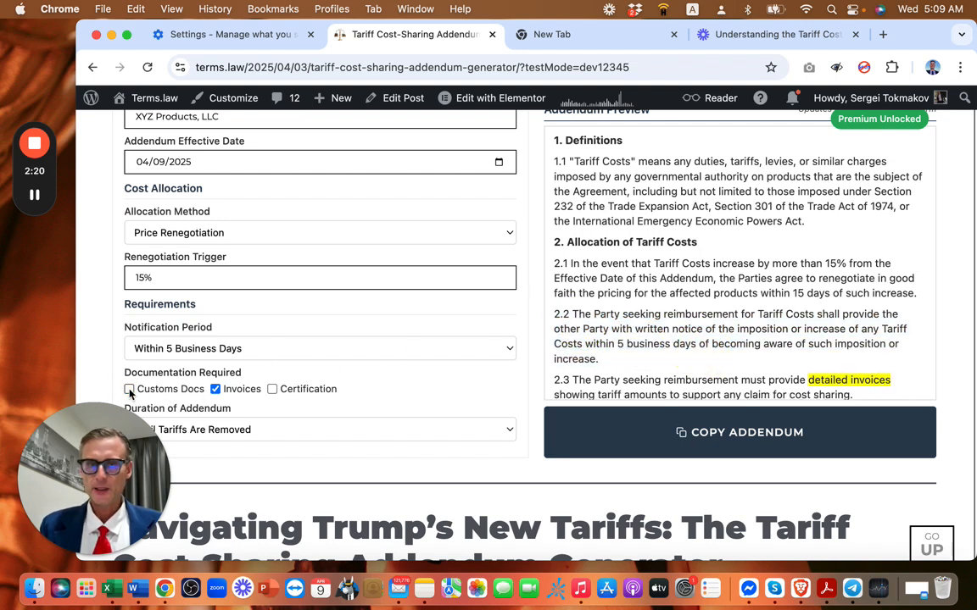
{"action": "left_click", "coordinate": [130, 389]}
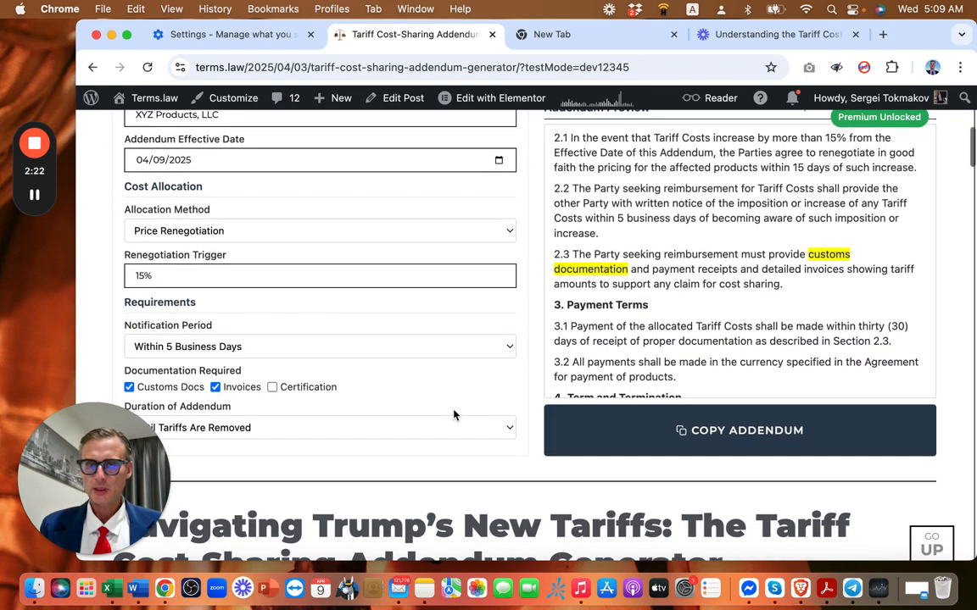
{"action": "scroll", "coordinate": [454, 414], "scroll_direction": "down", "scroll_amount": 2}
{"action": "left_click", "coordinate": [214, 336]}
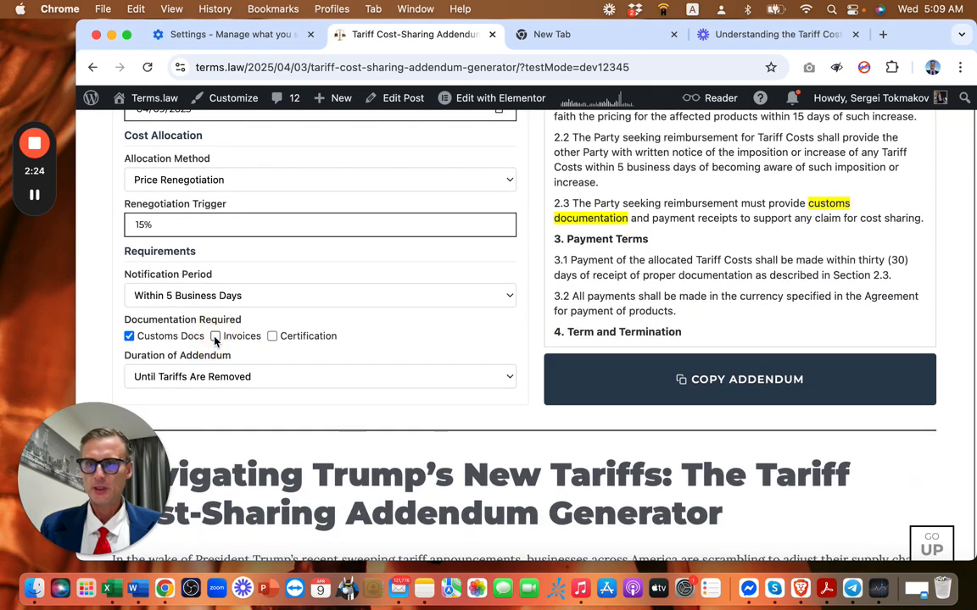
{"action": "left_click", "coordinate": [216, 337]}
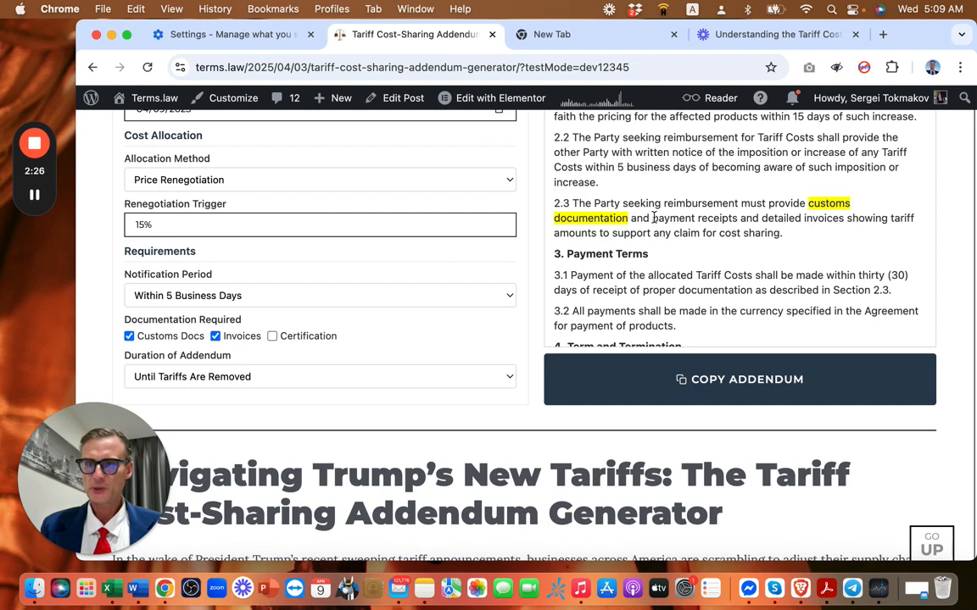
{"action": "left_click_drag", "start_coordinate": [652, 218], "coordinate": [832, 219]}
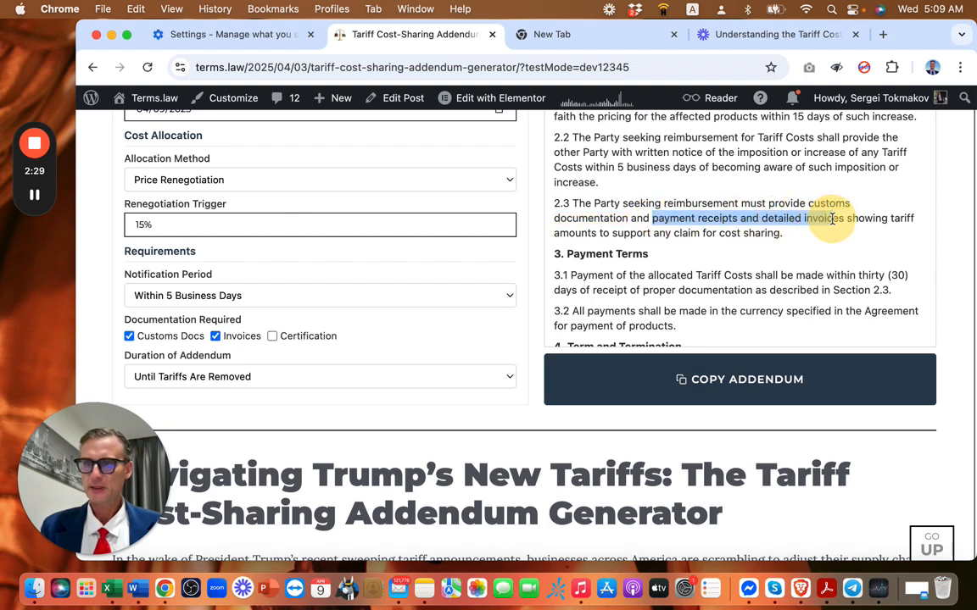
Step: Add the Certification requirement, highlight the signed certification wording in clause 2.3, and remove the requirement again
{"action": "left_click", "coordinate": [272, 336]}
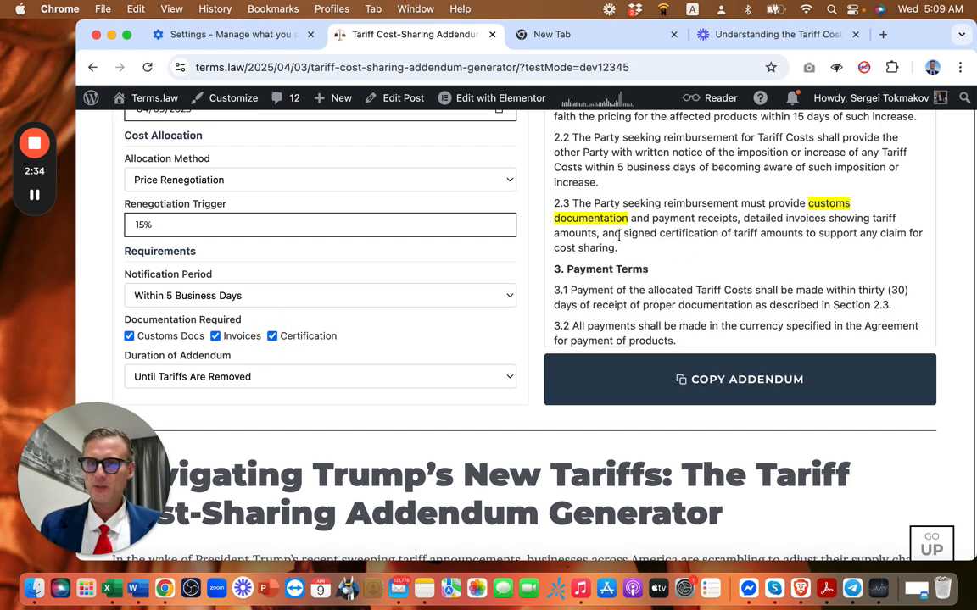
{"action": "left_click_drag", "start_coordinate": [624, 237], "coordinate": [628, 246]}
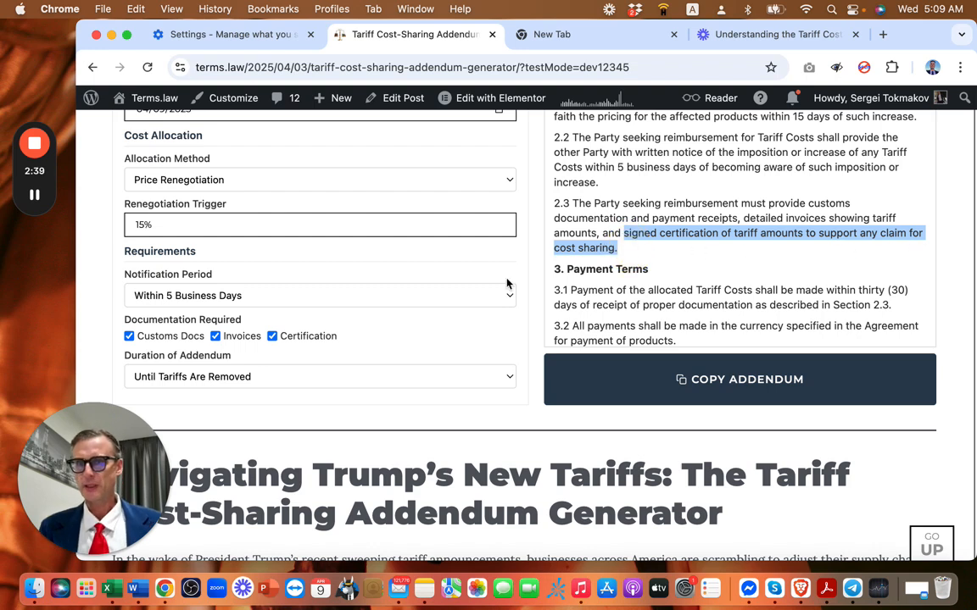
{"action": "left_click", "coordinate": [271, 337]}
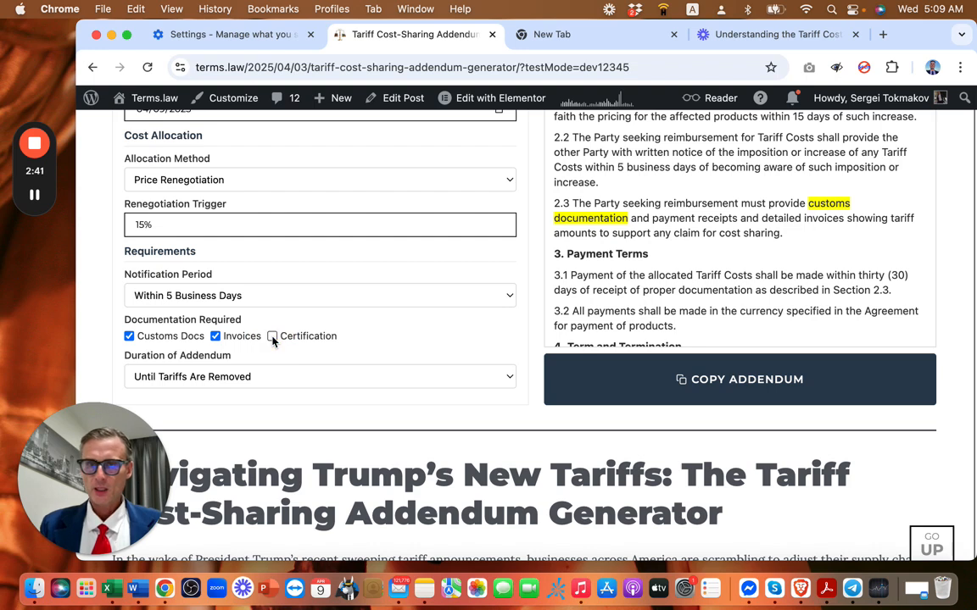
Step: Set the duration of the addendum to Same as Original Agreement and check clause 4.1 in the preview
{"action": "left_click", "coordinate": [346, 378]}
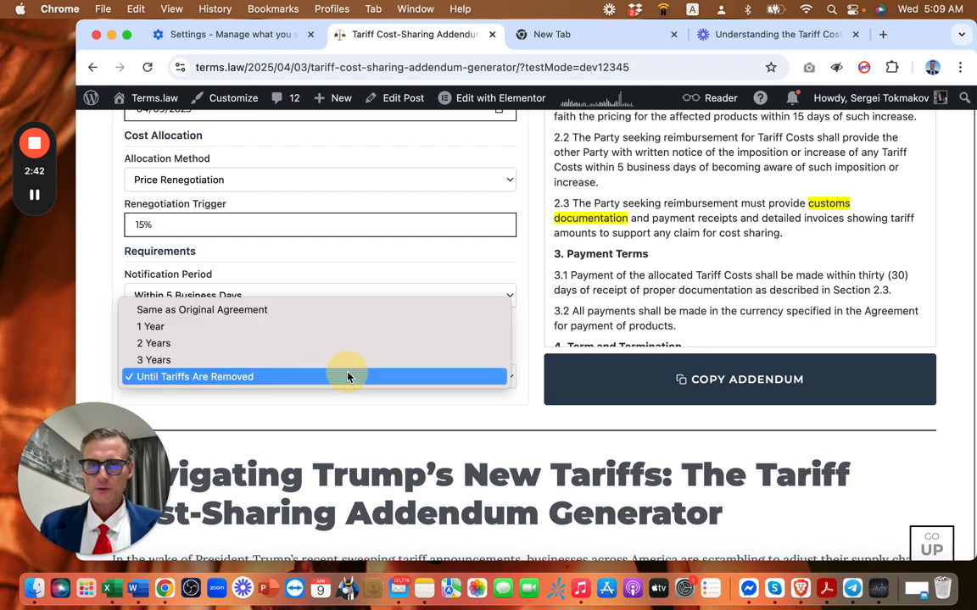
{"action": "left_click", "coordinate": [333, 310]}
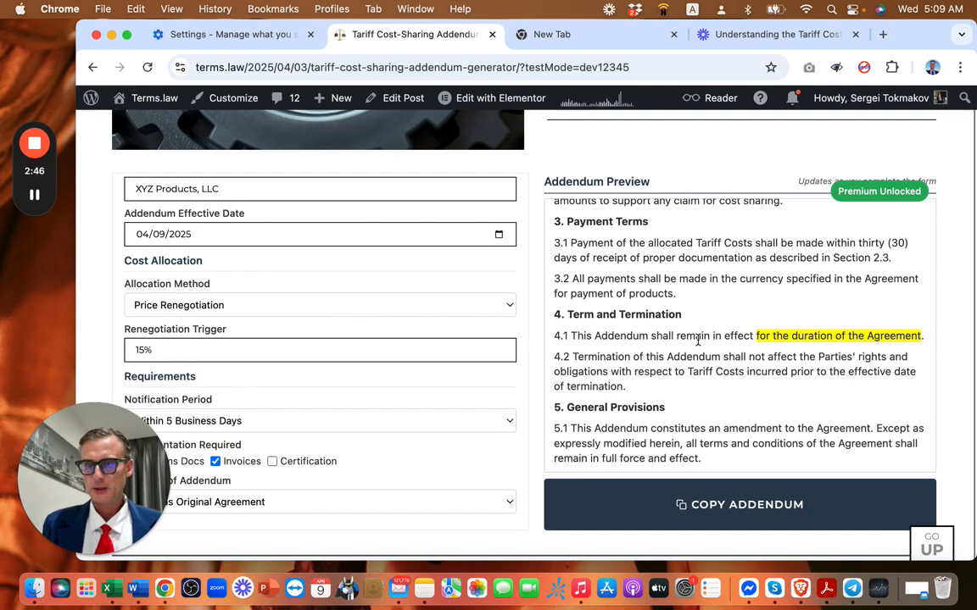
{"action": "scroll", "coordinate": [462, 434], "scroll_direction": "down", "scroll_amount": 2}
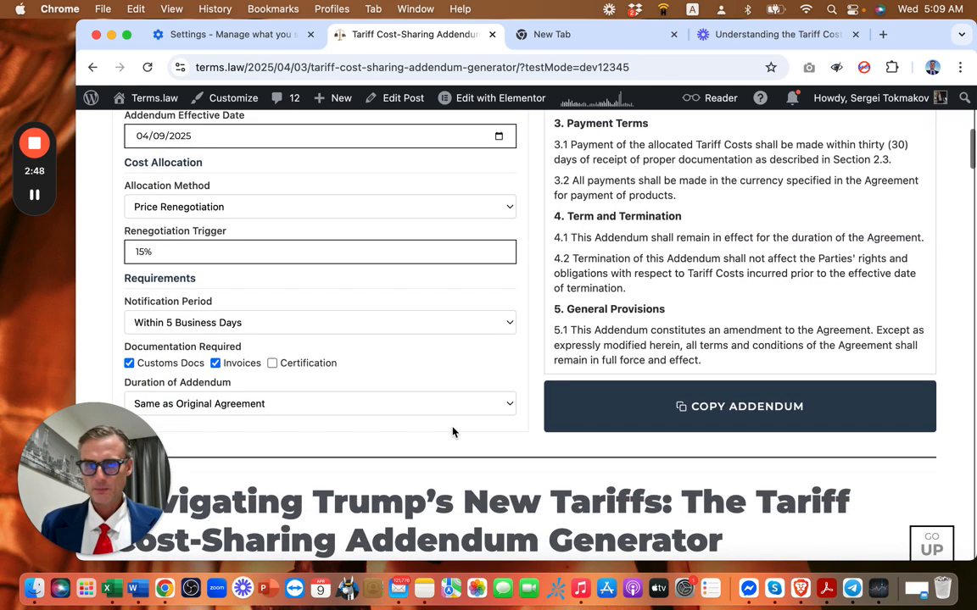
Step: Set the duration of the addendum to 2 Years and highlight the effective date in the preview's opening paragraph
{"action": "left_click", "coordinate": [408, 405]}
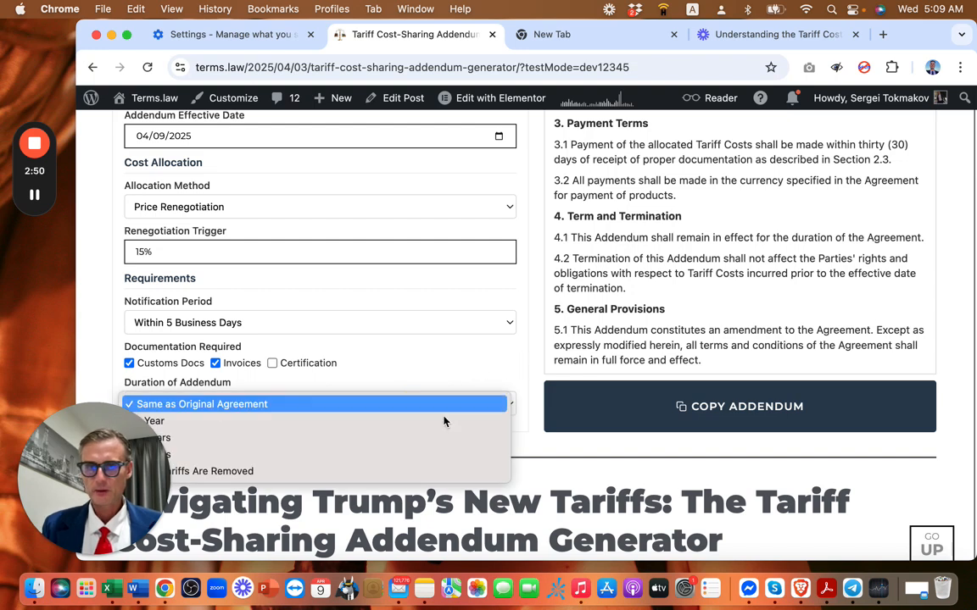
{"action": "left_click", "coordinate": [420, 436]}
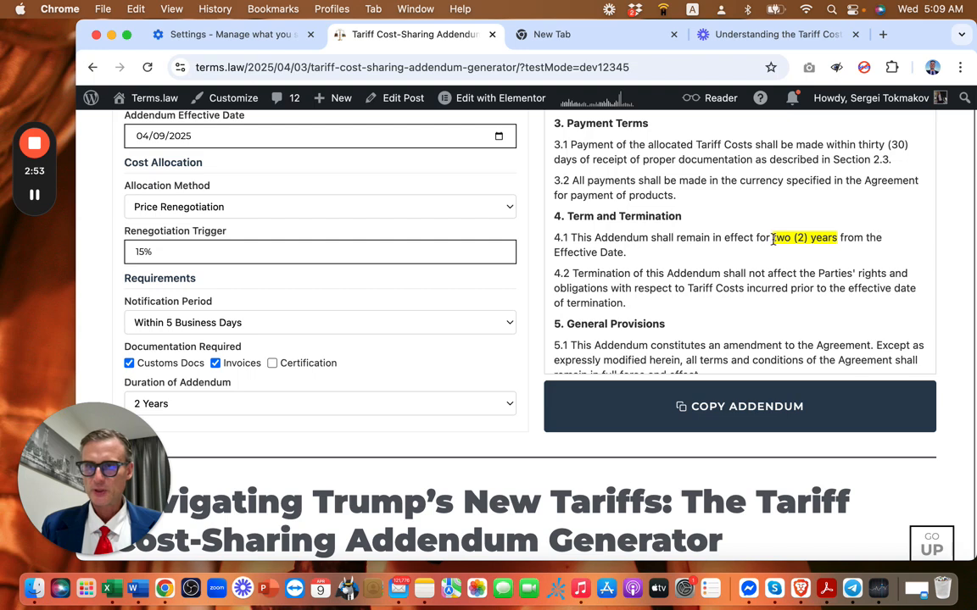
{"action": "scroll", "coordinate": [738, 230], "scroll_direction": "up", "scroll_amount": 10}
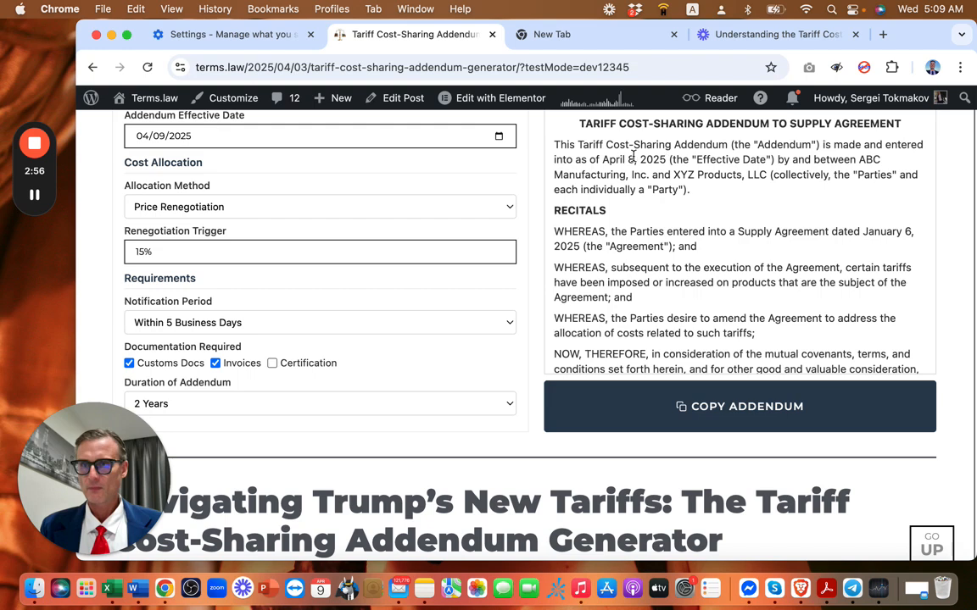
{"action": "left_click_drag", "start_coordinate": [602, 160], "coordinate": [773, 161]}
Step: Copy the generated addendum, paste it into a note in the Notes app and review the pasted text from its beginning
{"action": "left_click", "coordinate": [691, 407]}
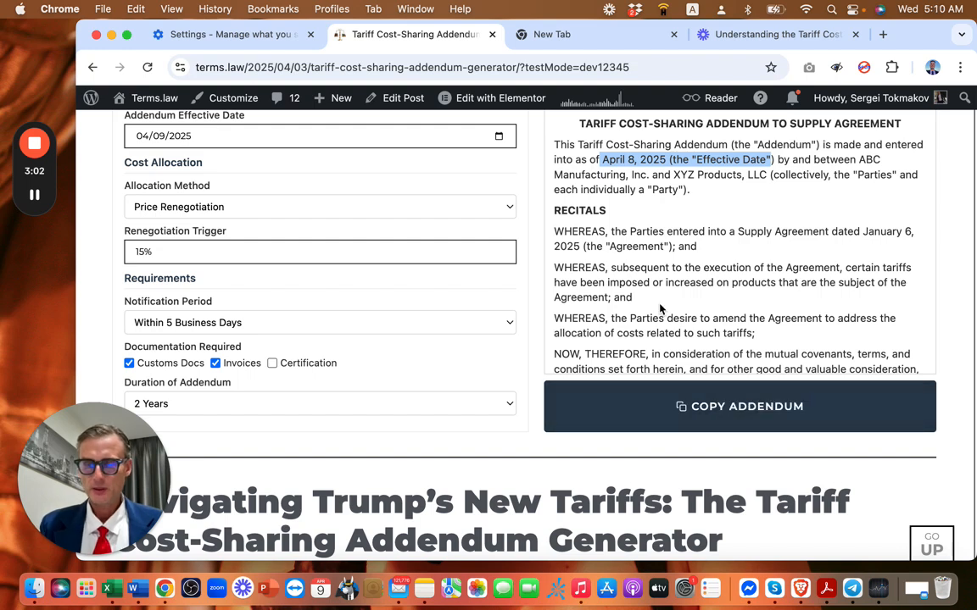
{"action": "key", "text": "super+v"}
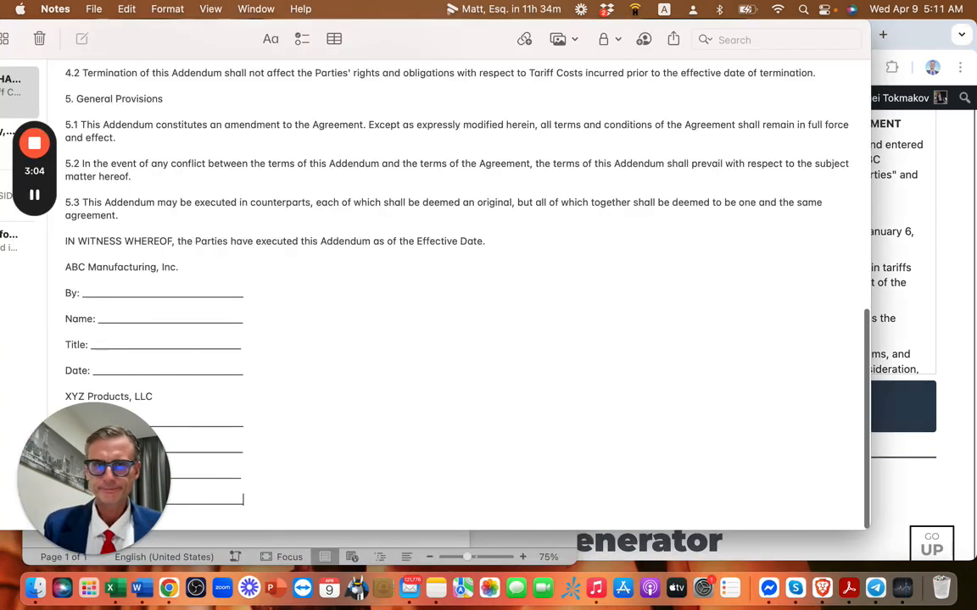
{"action": "scroll", "coordinate": [358, 115], "scroll_direction": "up", "scroll_amount": 3}
{"action": "scroll", "coordinate": [358, 115], "scroll_direction": "up", "scroll_amount": 10}
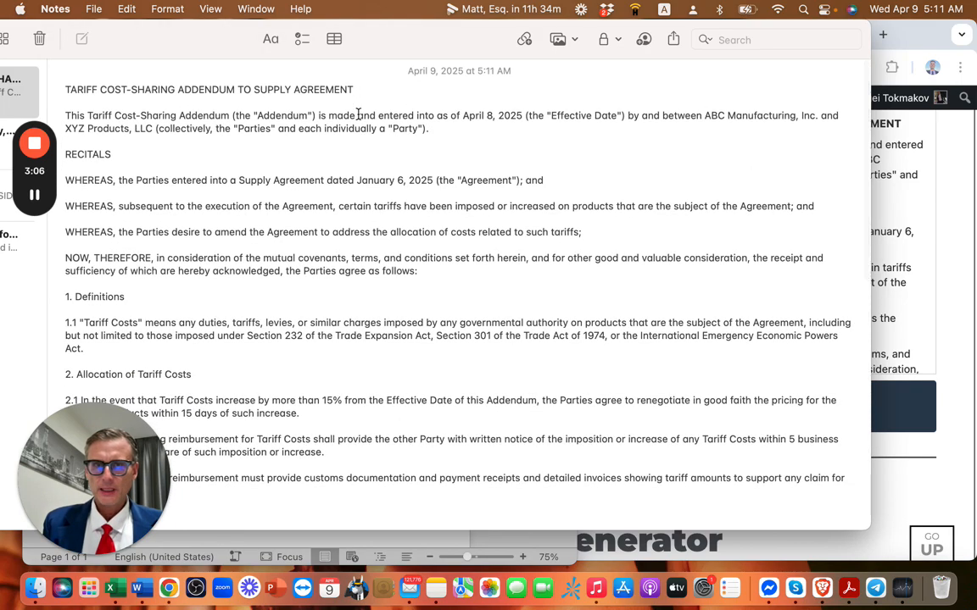
{"action": "scroll", "coordinate": [352, 217], "scroll_direction": "down", "scroll_amount": 10}
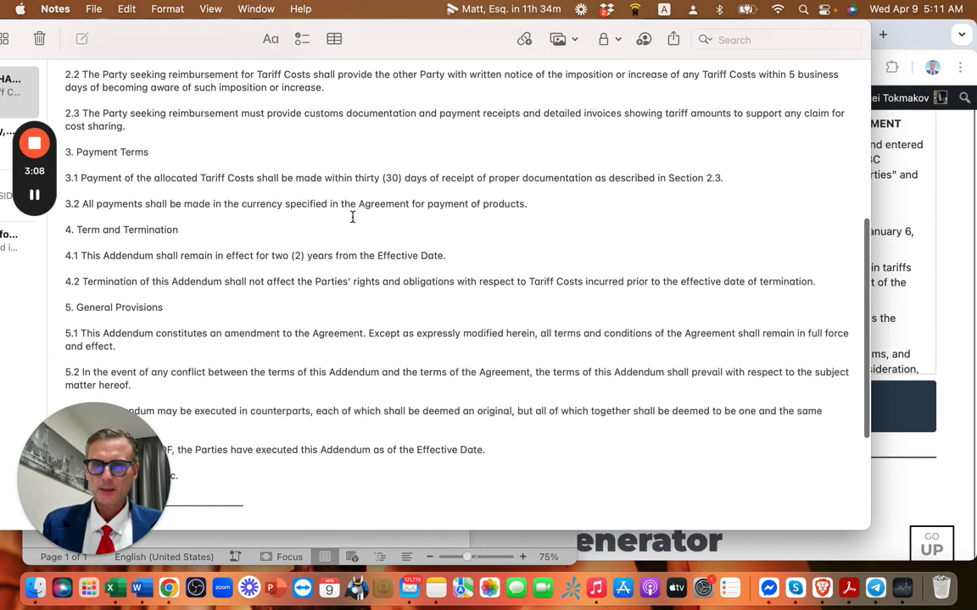